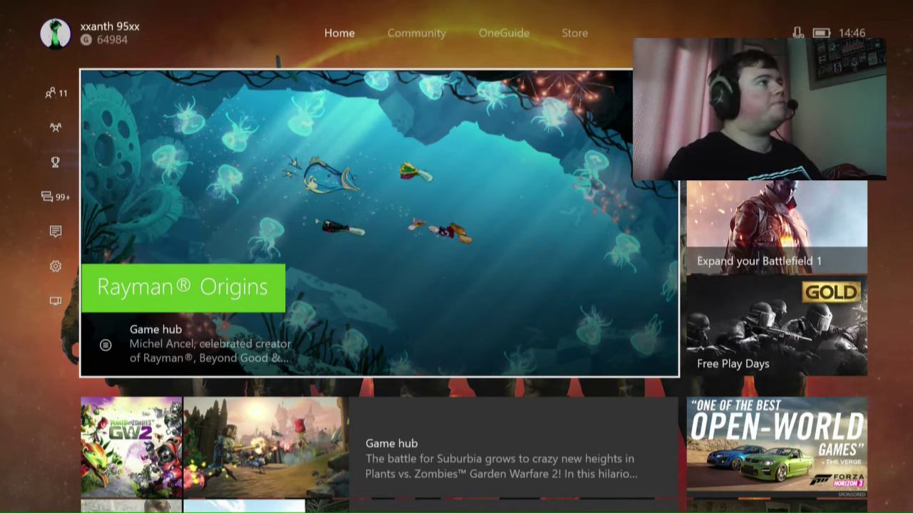
# - Open the console's full settings from the home screen guide
pyautogui.press('Left')
pyautogui.press('Down')
pyautogui.press('Down')
pyautogui.press('Down')
pyautogui.press('Down')
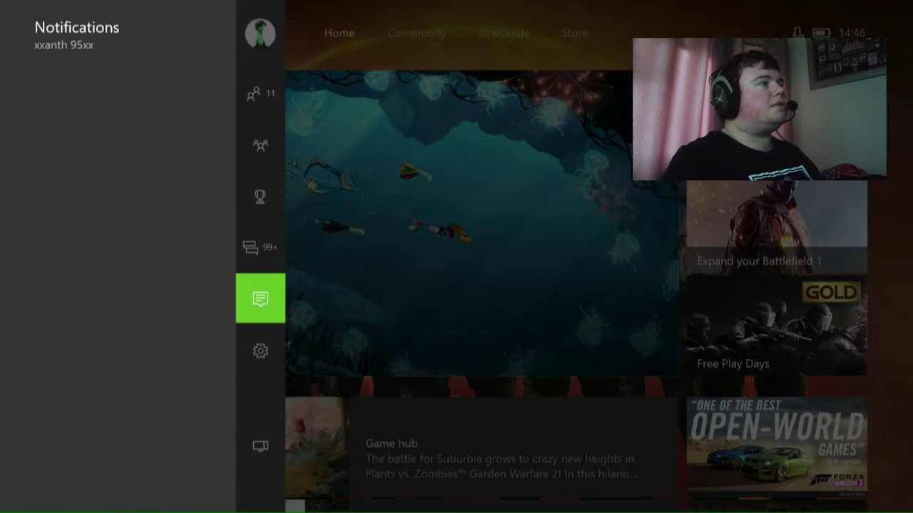
pyautogui.press('Down')
pyautogui.press('Return')
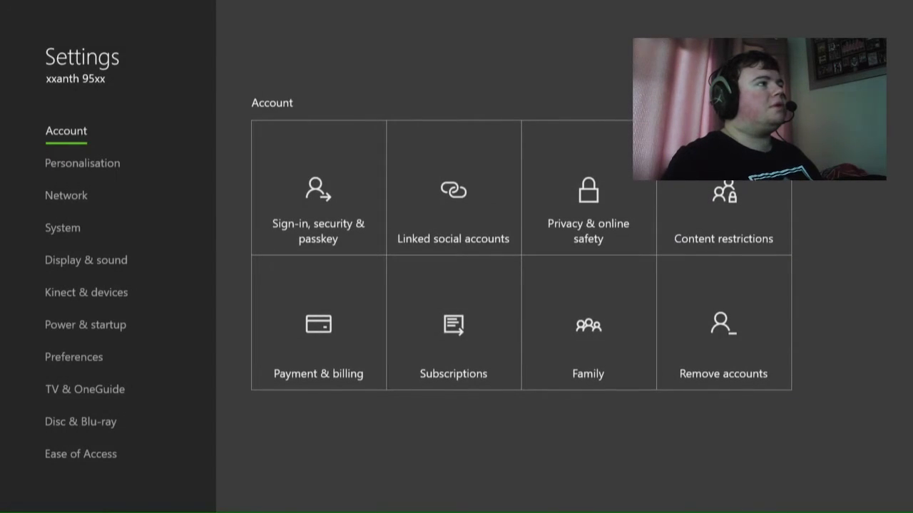
# - Return to the home screen and locate the Restart console option in the guide's settings section without running it
pyautogui.press('super')
pyautogui.press('super')
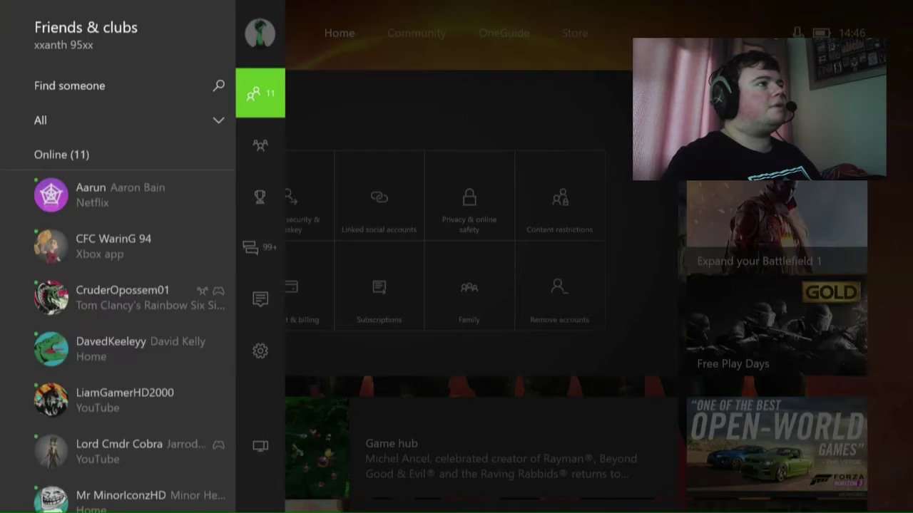
pyautogui.press('Down')
pyautogui.press('Down')
pyautogui.press('Down')
pyautogui.press('Down')
pyautogui.press('Down')
pyautogui.press('Right')
pyautogui.press('Down')
pyautogui.press('Down')
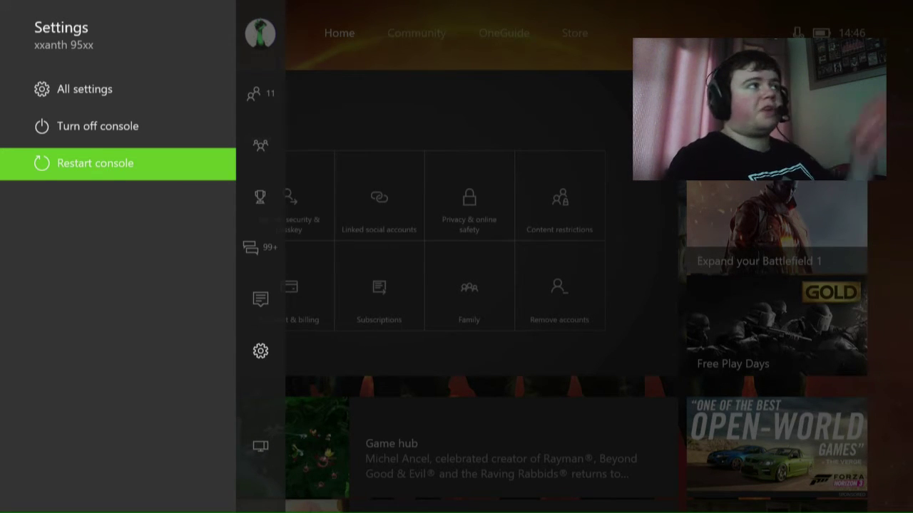
pyautogui.press('Left')
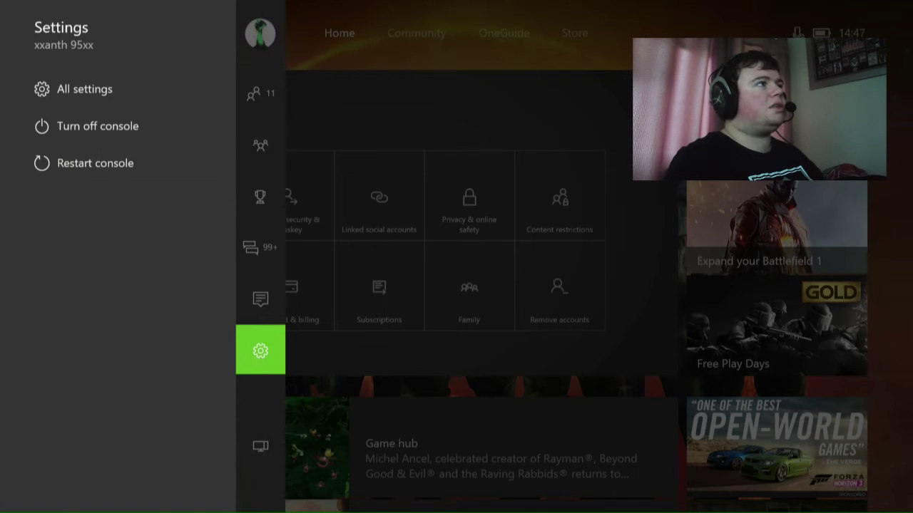
# - View the Network settings page with its connection status and troubleshooting options, and return to the home screen
pyautogui.press('Right')
pyautogui.press('Return')
pyautogui.press('Down')
pyautogui.press('Down')
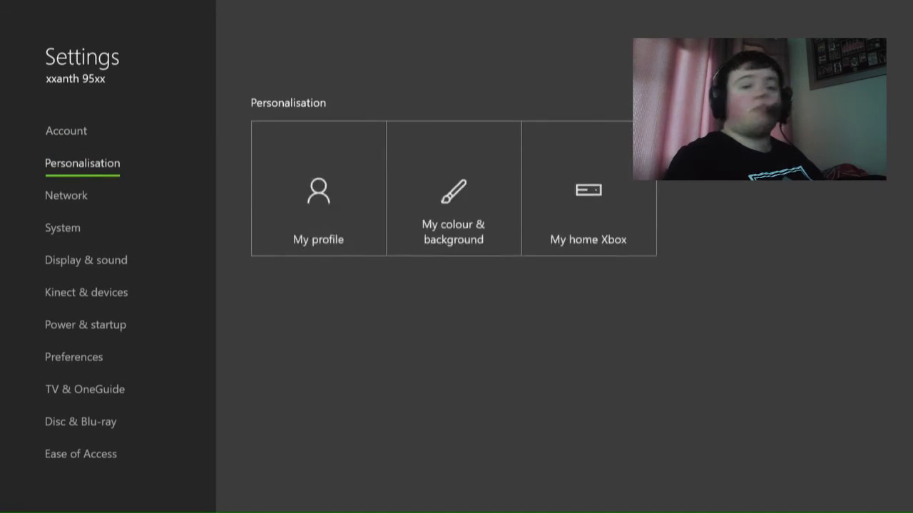
pyautogui.press('Right')
pyautogui.press('Return')
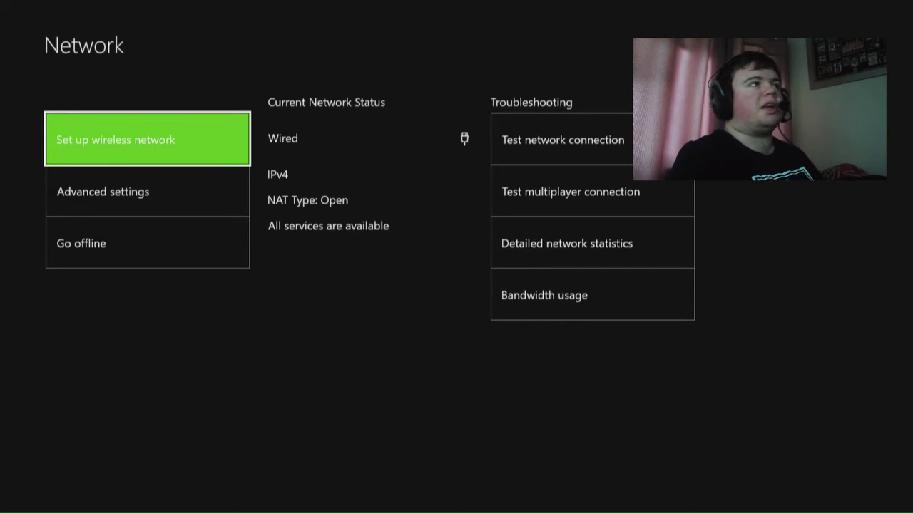
pyautogui.press('Escape')
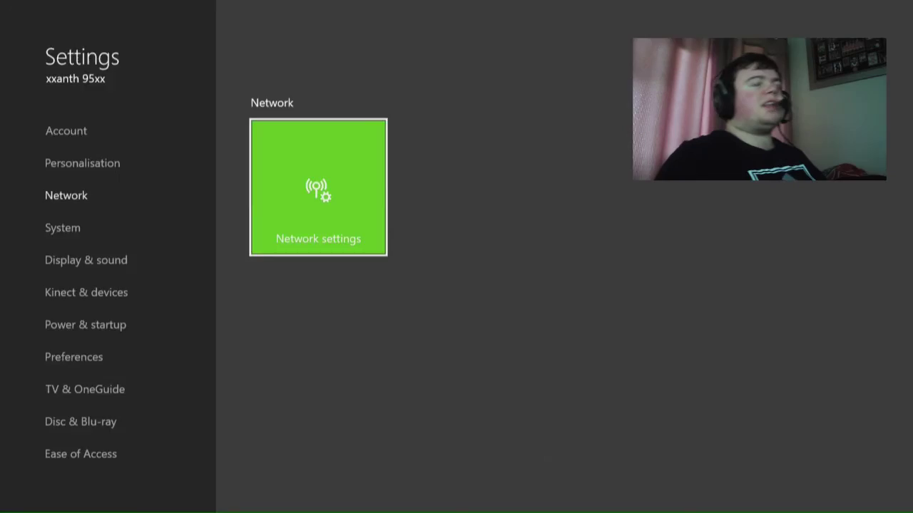
pyautogui.press('Escape')
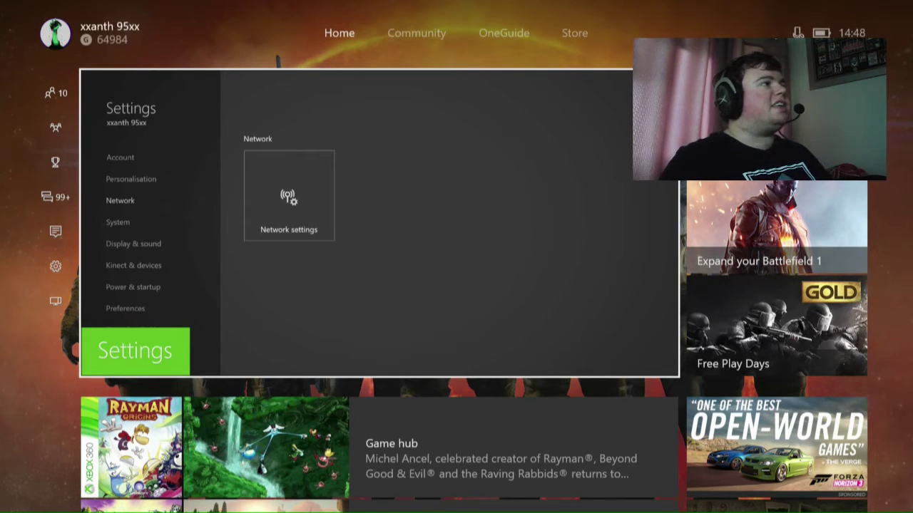
# - Reopen the guide's settings section and highlight Restart console again
pyautogui.press('super')
pyautogui.press('Down')
pyautogui.press('Down')
pyautogui.press('Down')
pyautogui.press('Down')
pyautogui.press('Down')
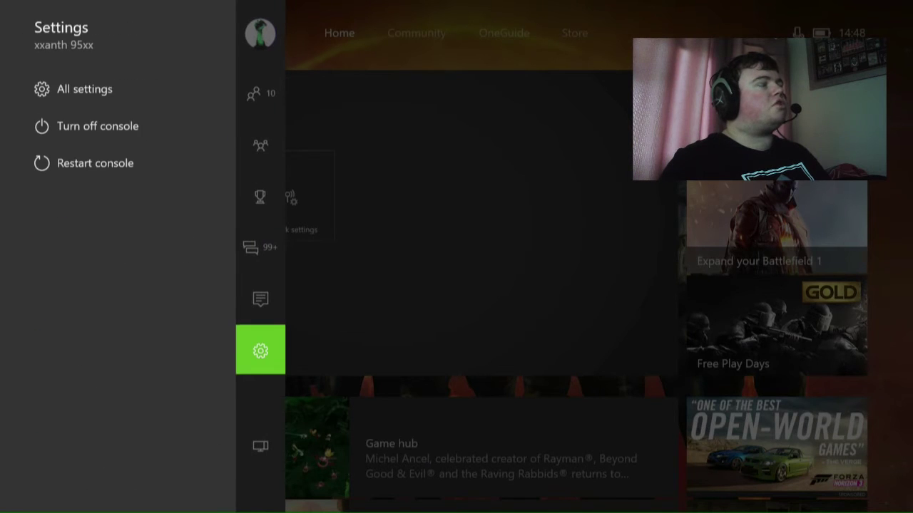
pyautogui.press('Right')
pyautogui.press('Down')
pyautogui.press('Down')
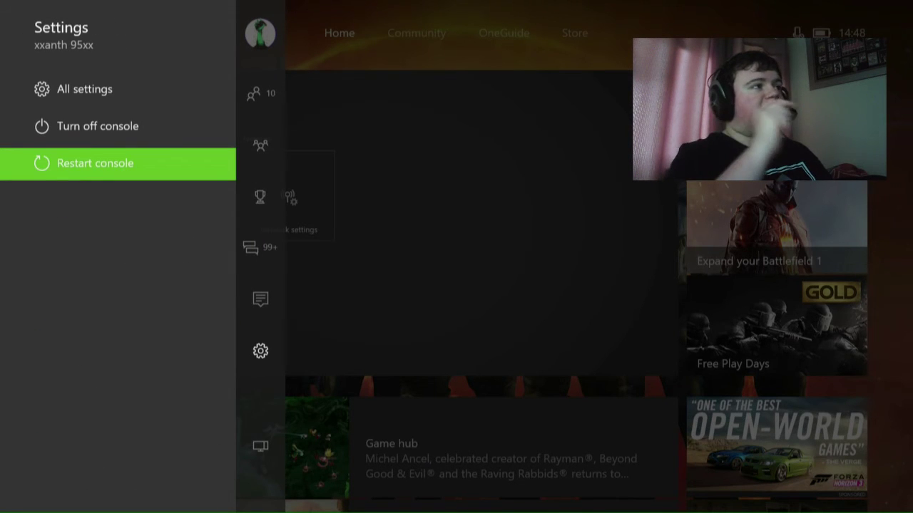
# - View the Messages section of the guide and close the guide
pyautogui.press('Left')
pyautogui.press('Up')
pyautogui.press('Up')
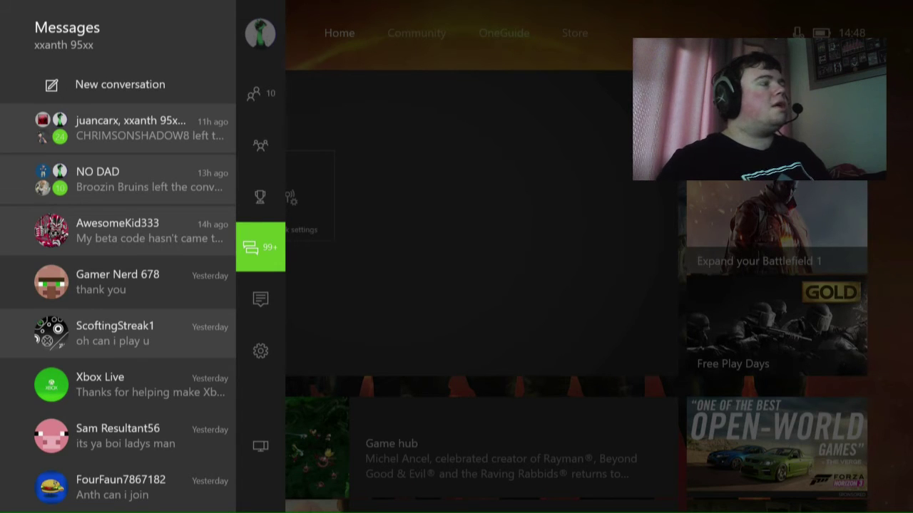
pyautogui.press('Escape')
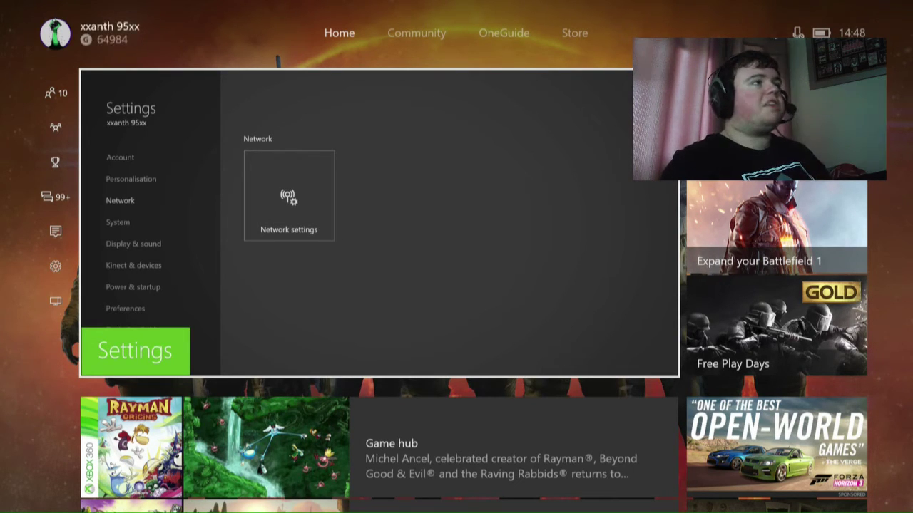
# - Reopen the guide and bring up its Achievements section
pyautogui.press('super')
pyautogui.press('Down')
pyautogui.press('Down')
pyautogui.press('Down')
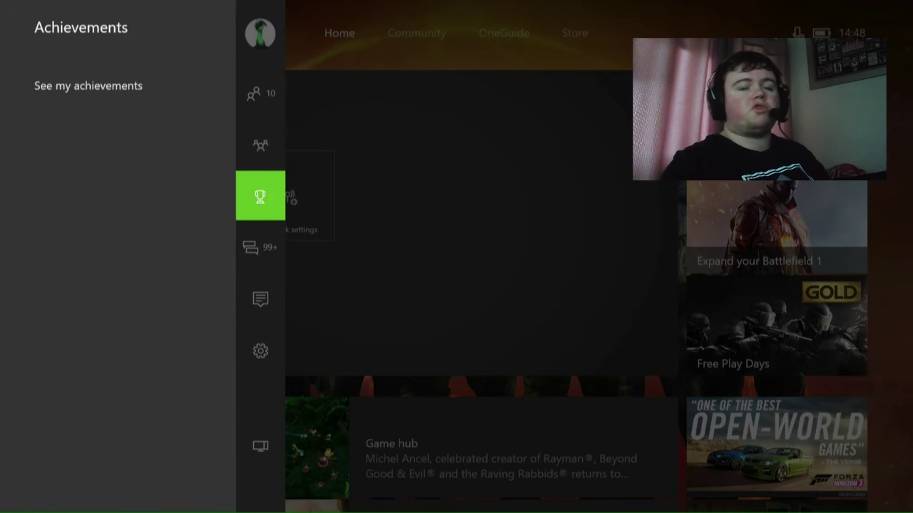